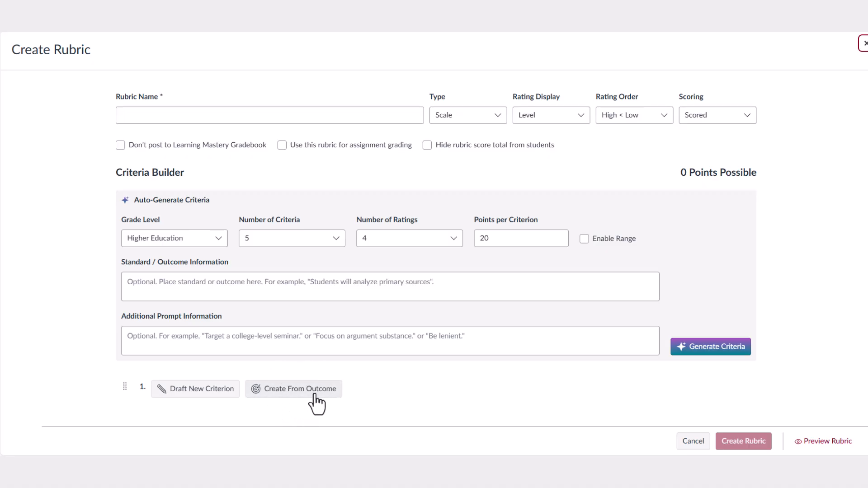
Look for an outcome to base a rubric criterion on; since the course has none, go to its Outcomes page.
left_click(296, 392)
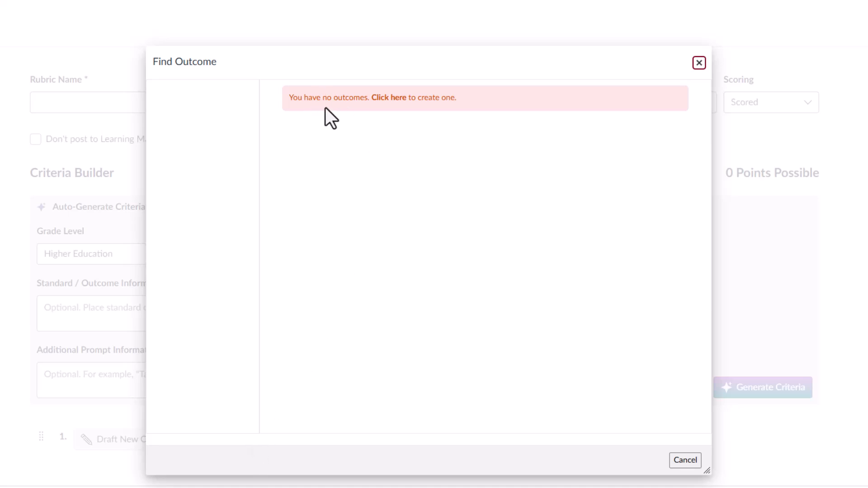
left_click(391, 99)
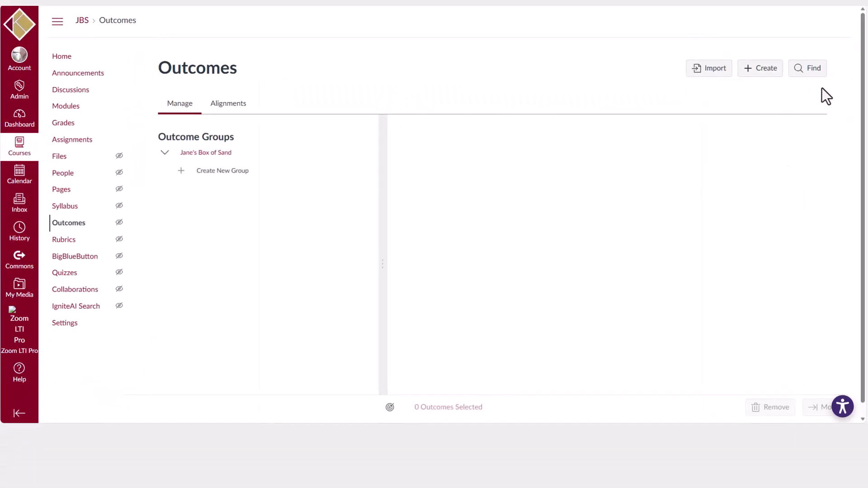
Browse Account Standards > Klamath Community College to the CJA111 group's eight outcomes, CLO1–CLO6, PLO66 and PLO69.
left_click(808, 76)
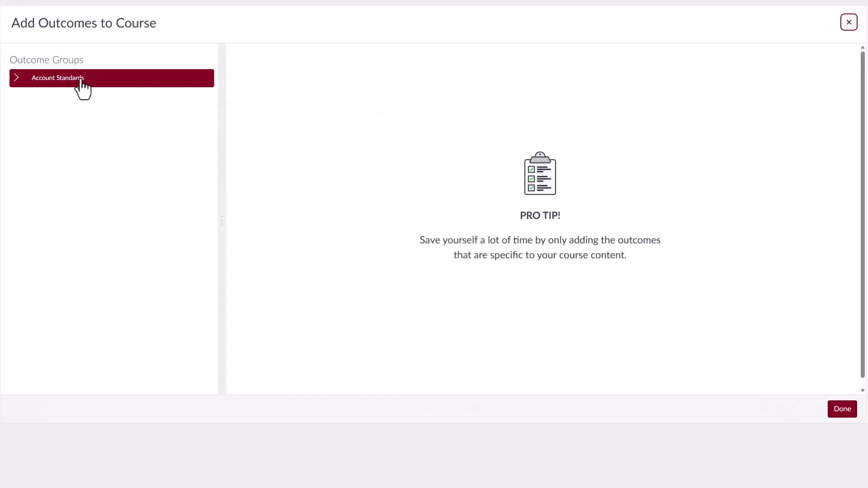
left_click(18, 79)
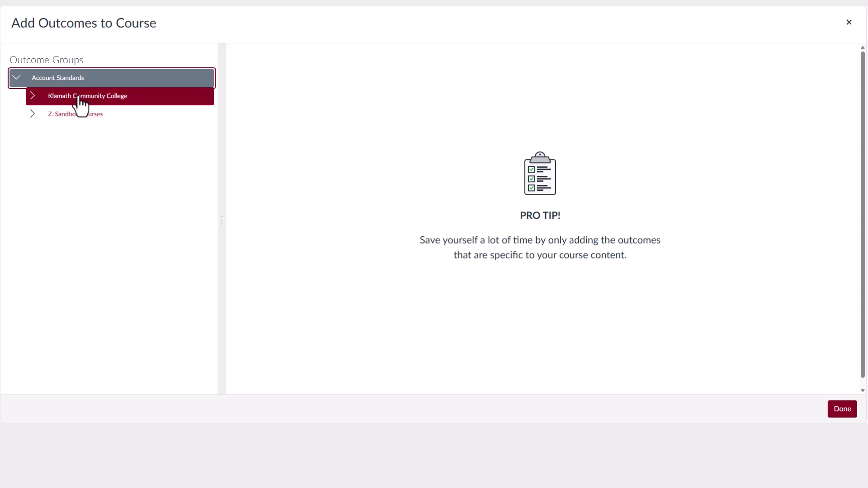
left_click(77, 102)
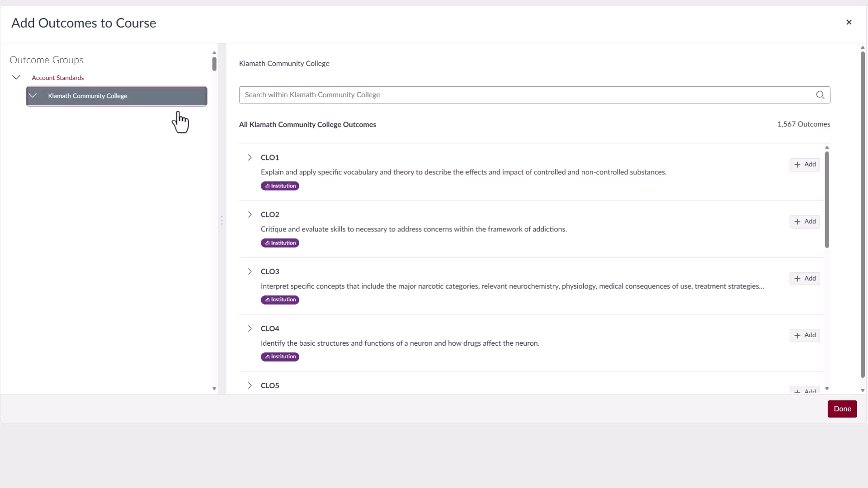
scroll(127, 271, "down", 20)
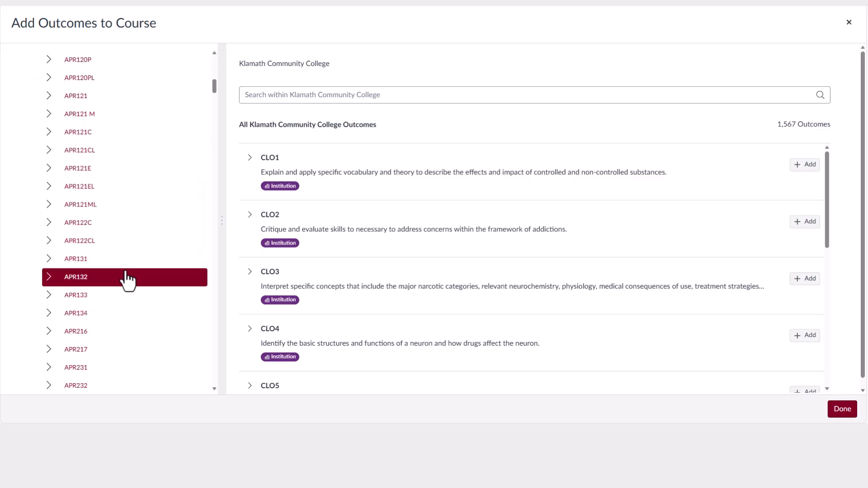
scroll(120, 299, "down", 15)
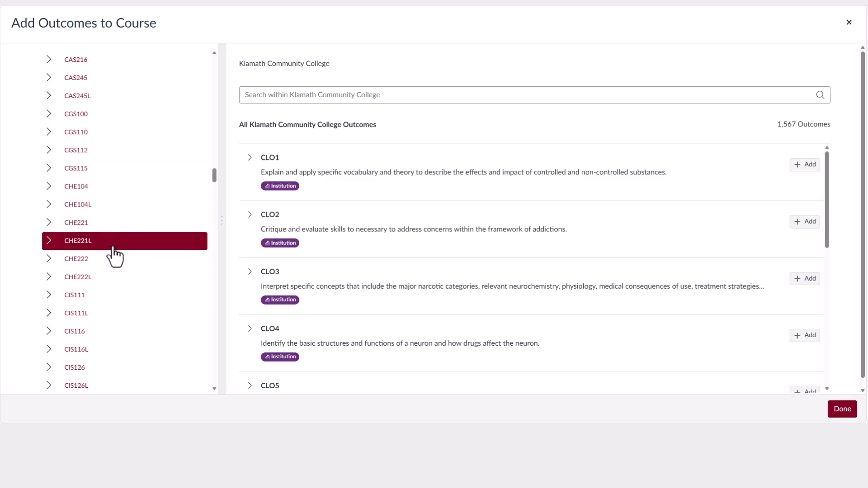
scroll(100, 362, "down", 6)
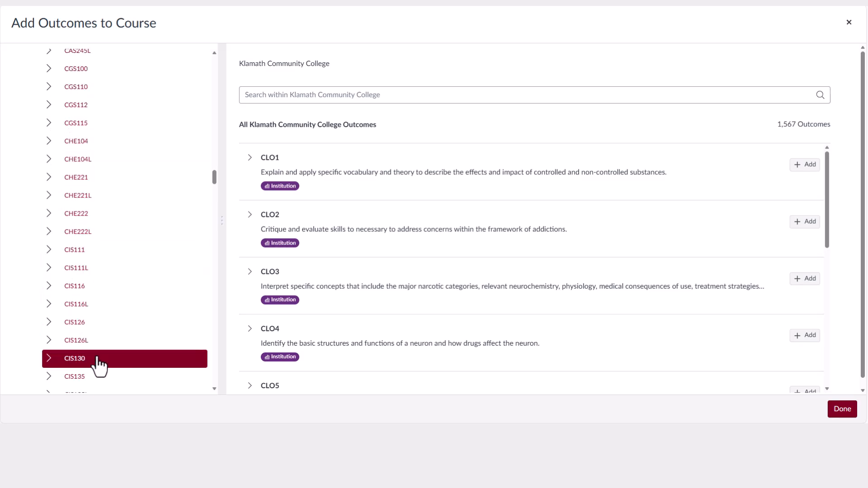
scroll(100, 362, "down", 10)
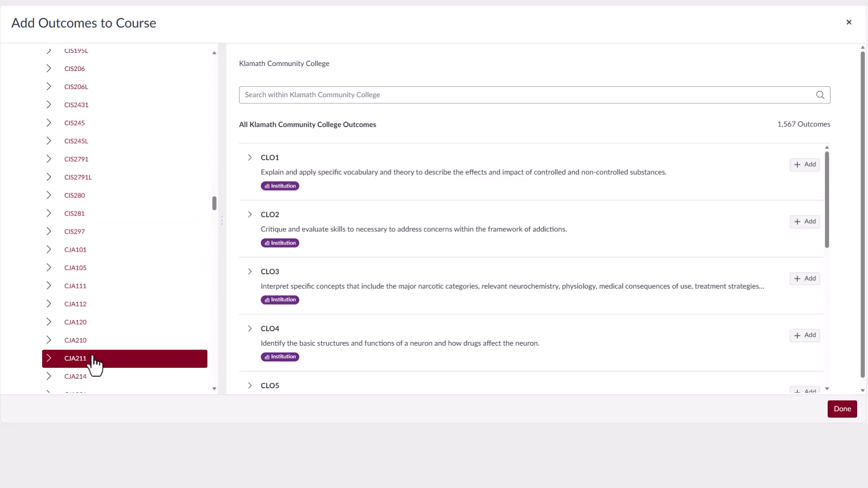
left_click(95, 287)
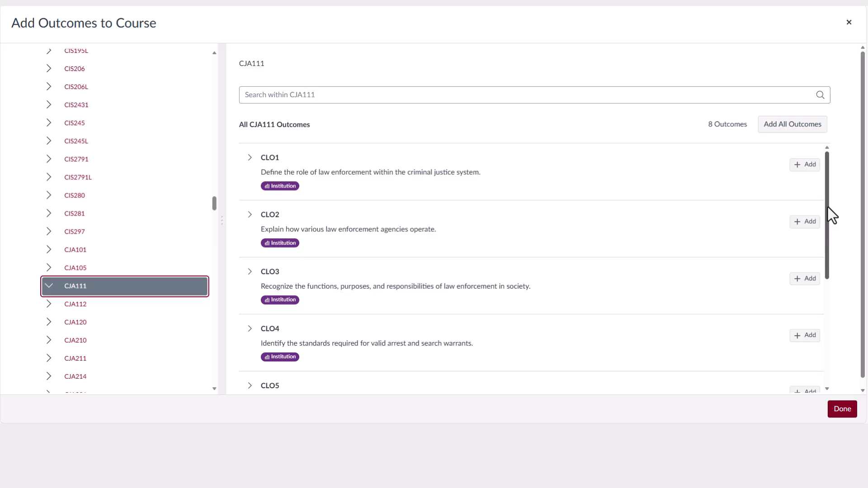
left_click_drag(827, 207, 807, 204)
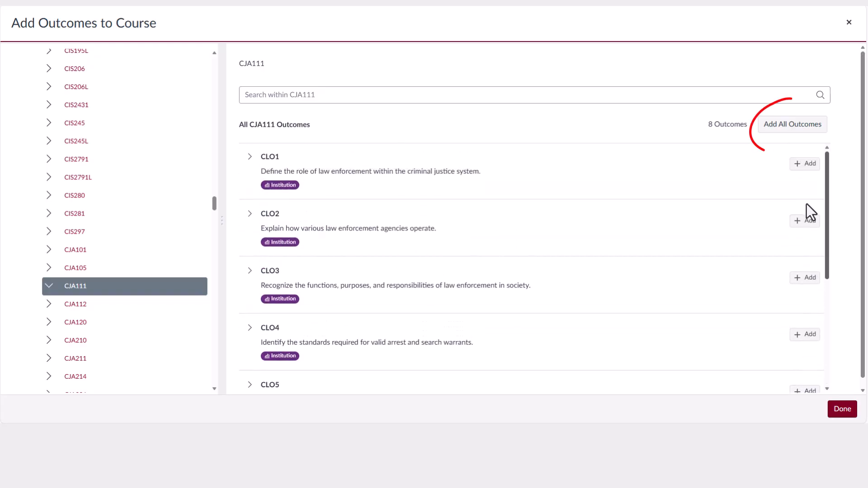
Add all eight CJA111 outcomes and all five KCC Institutional Learning Outcomes to the course.
left_click(795, 128)
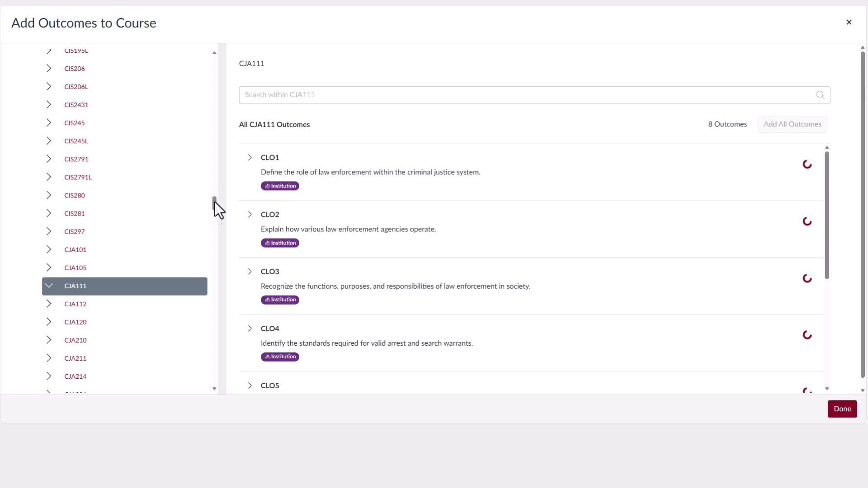
left_click_drag(212, 203, 214, 303)
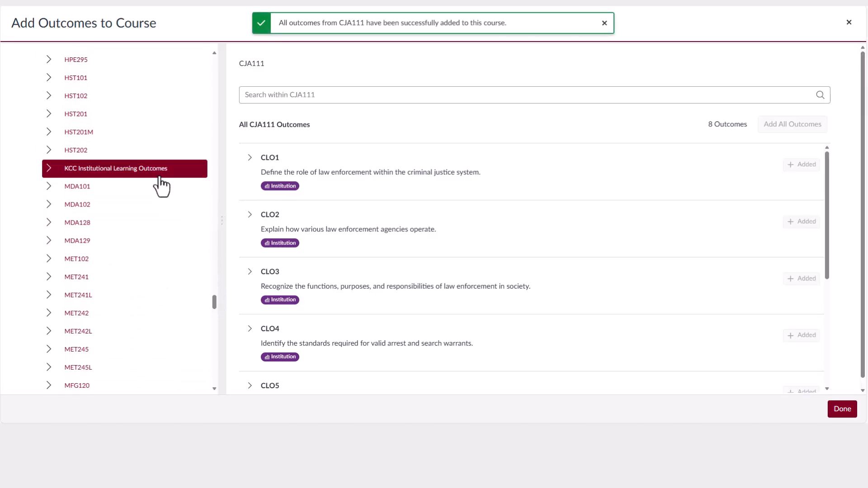
left_click(144, 171)
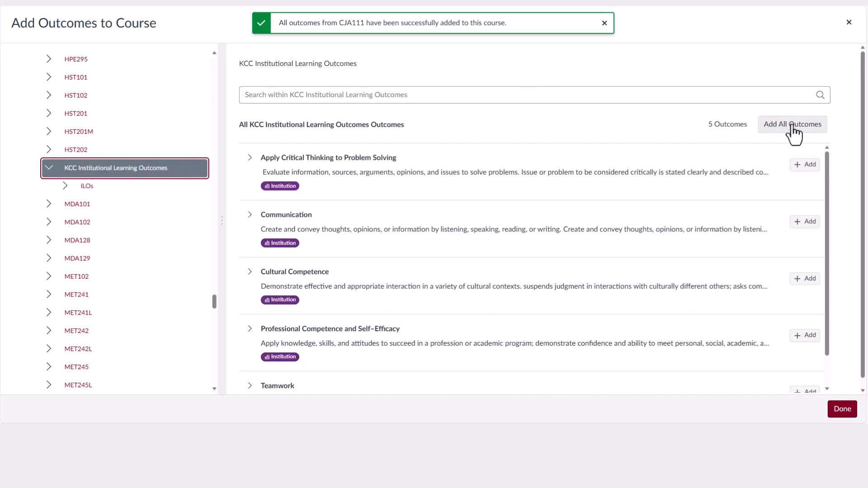
left_click(792, 128)
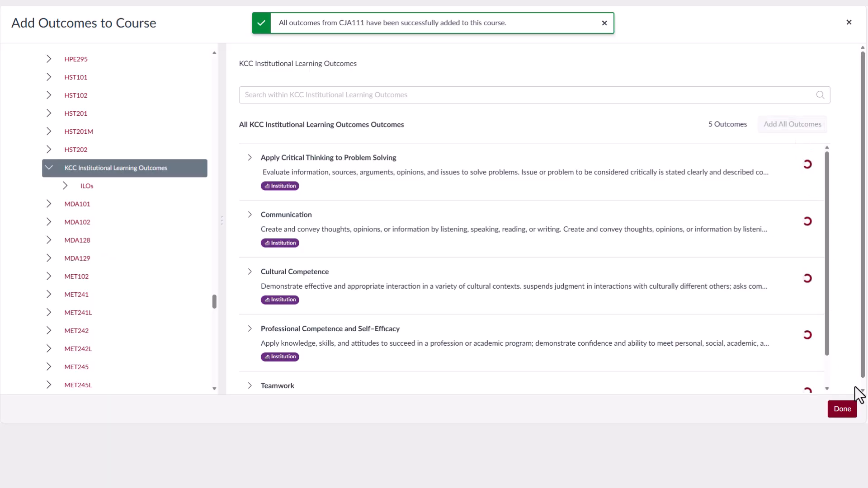
left_click(849, 416)
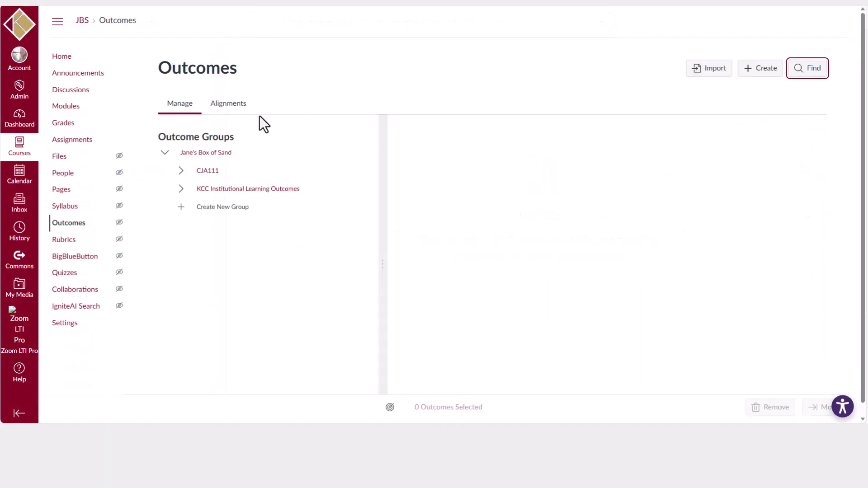
Start a new rubric on Sample Assignment and bring up the Find Outcome dialog.
left_click(69, 143)
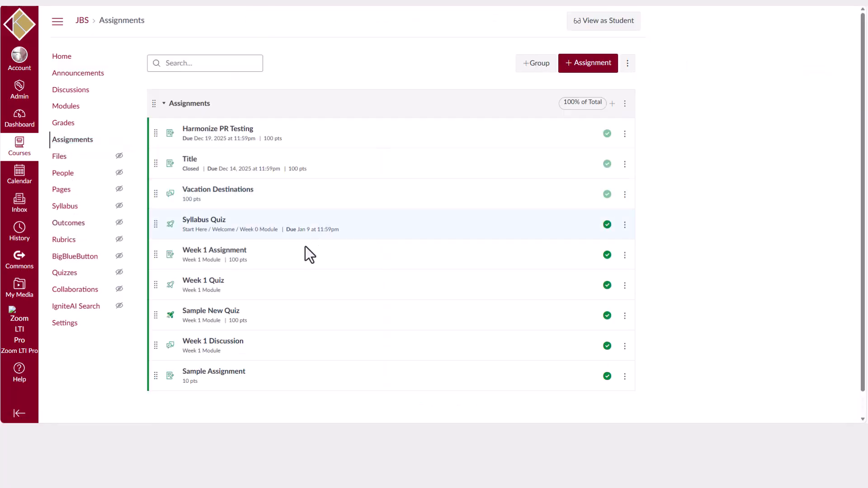
scroll(305, 246, "down", 1)
left_click(237, 354)
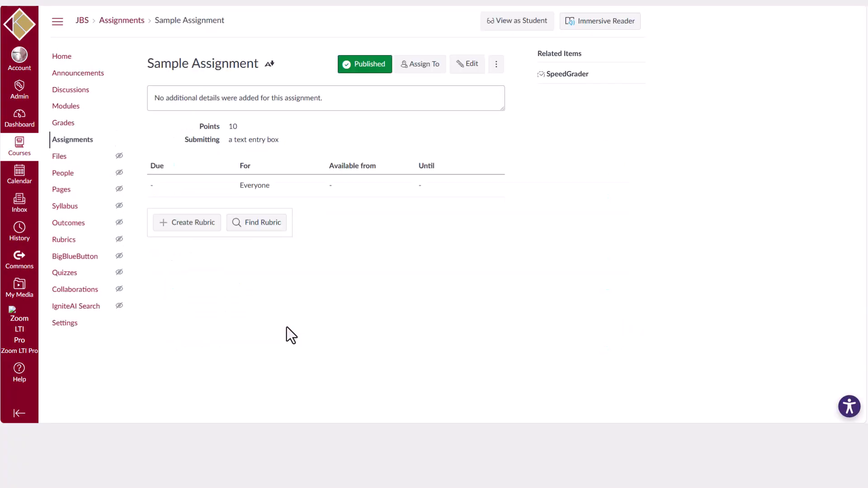
left_click(192, 223)
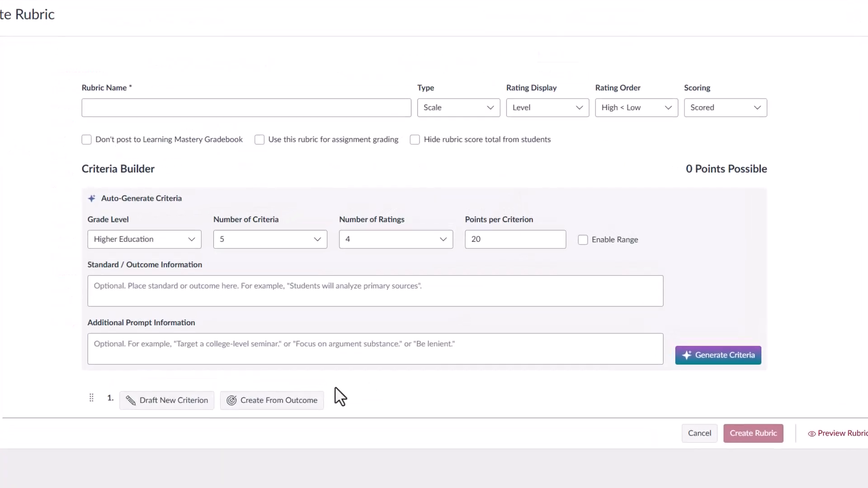
left_click(289, 404)
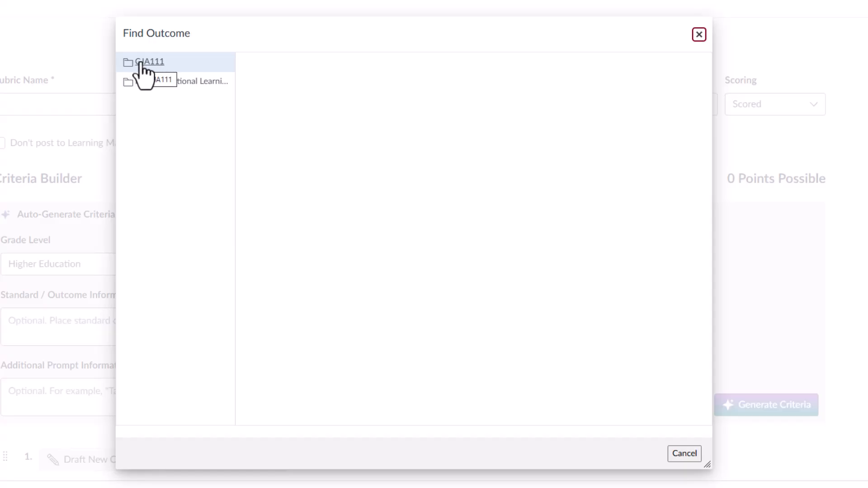
Import CLO1 from the CJA111 folder as criterion 1, worth 5 points with a 3-point threshold.
left_click(157, 66)
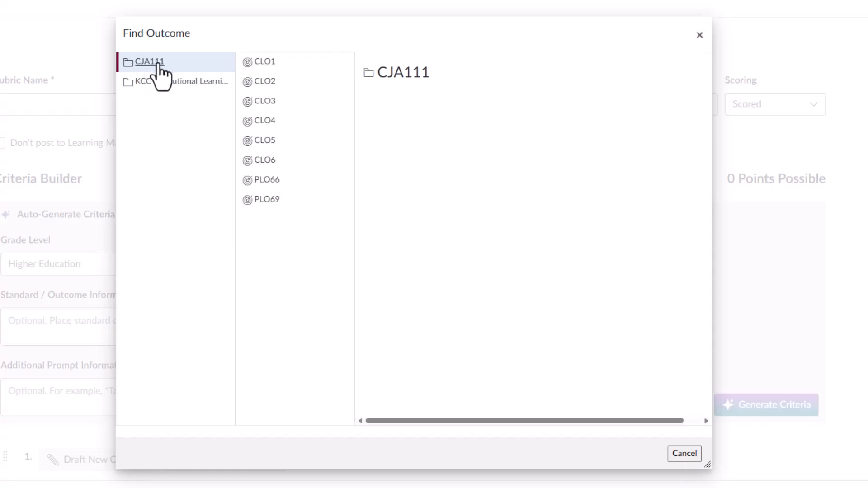
left_click(315, 77)
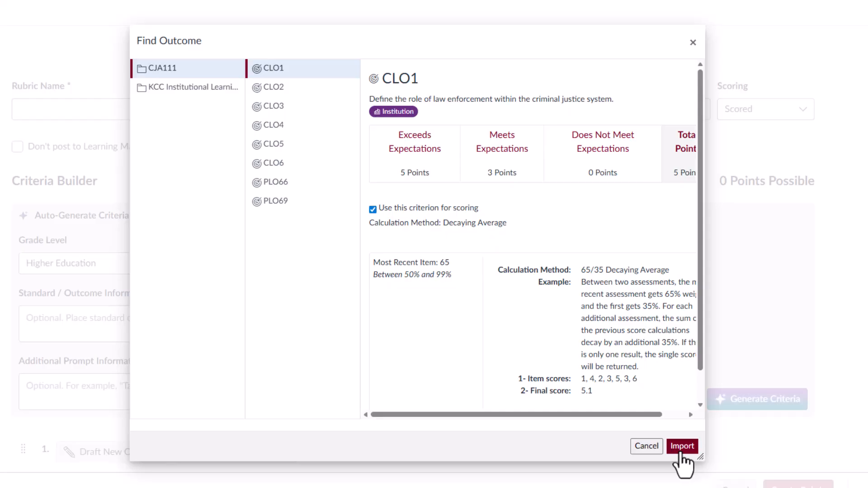
left_click(681, 448)
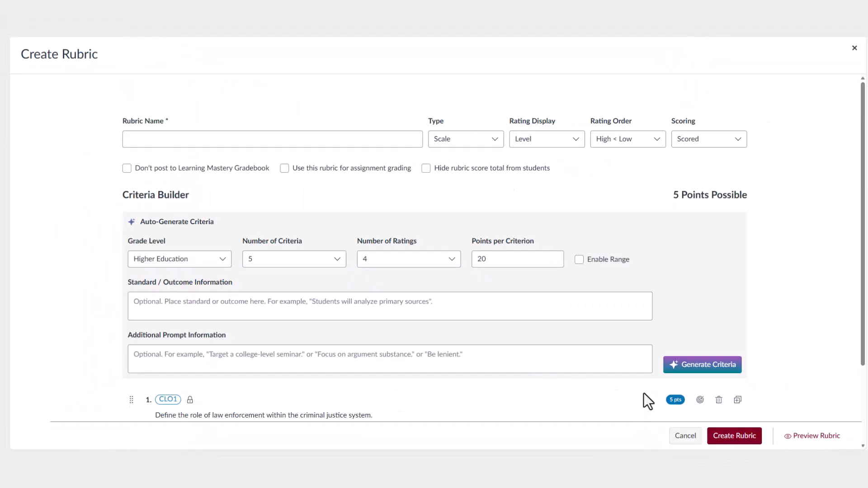
scroll(644, 393, "down", 3)
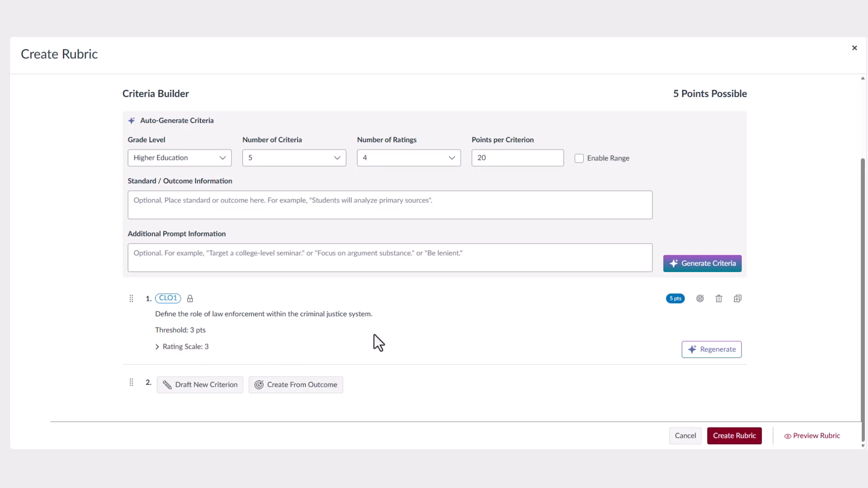
Import Cultural Competence from KCC Institutional Learning Outcomes as criterion 2, excluded from scoring.
left_click(293, 387)
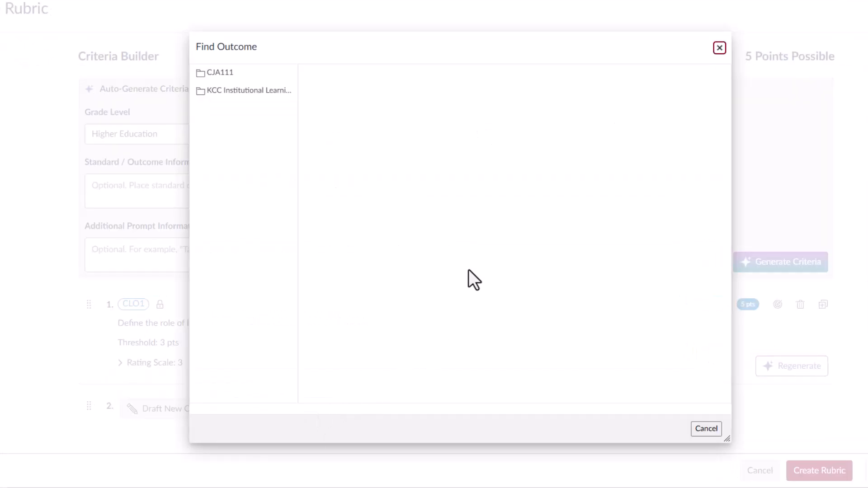
left_click(240, 92)
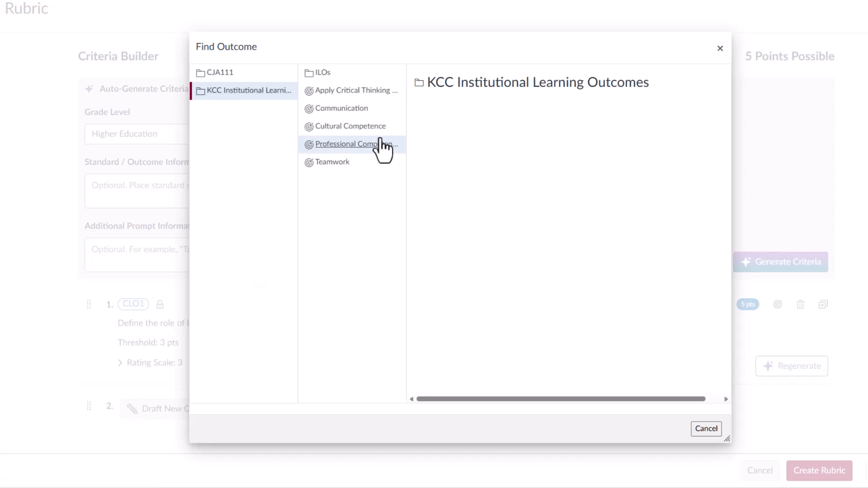
left_click(365, 136)
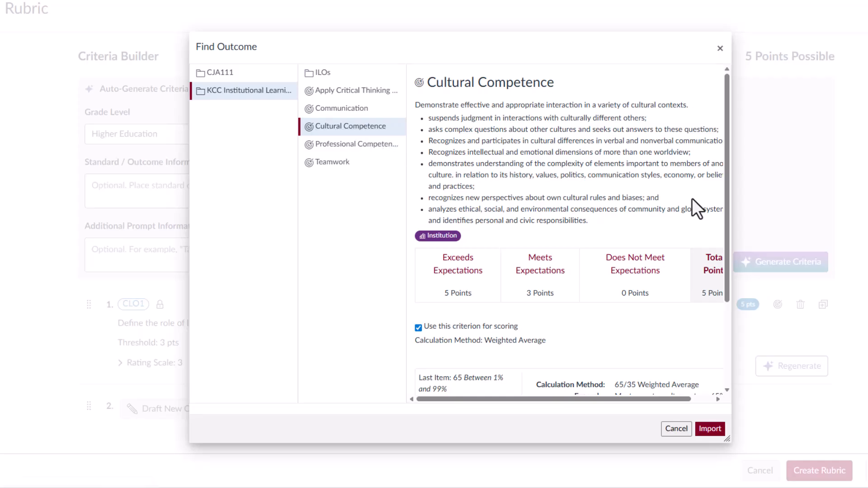
scroll(693, 202, "down", 3)
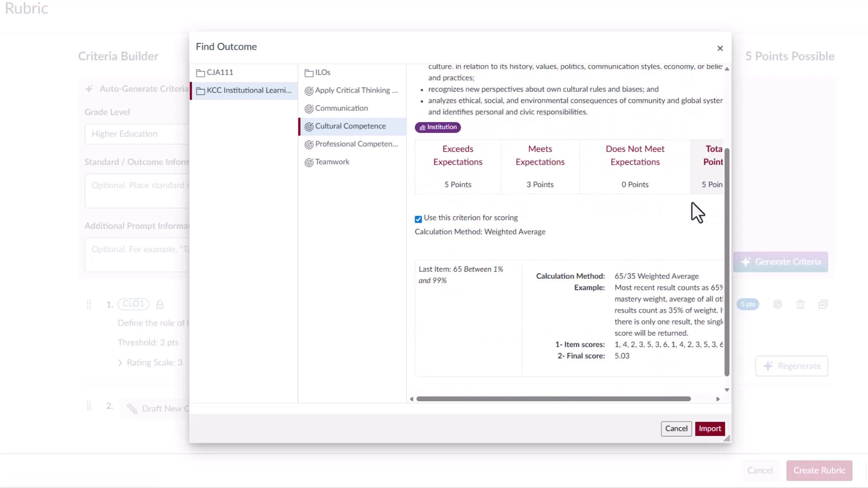
left_click(418, 220)
left_click(709, 428)
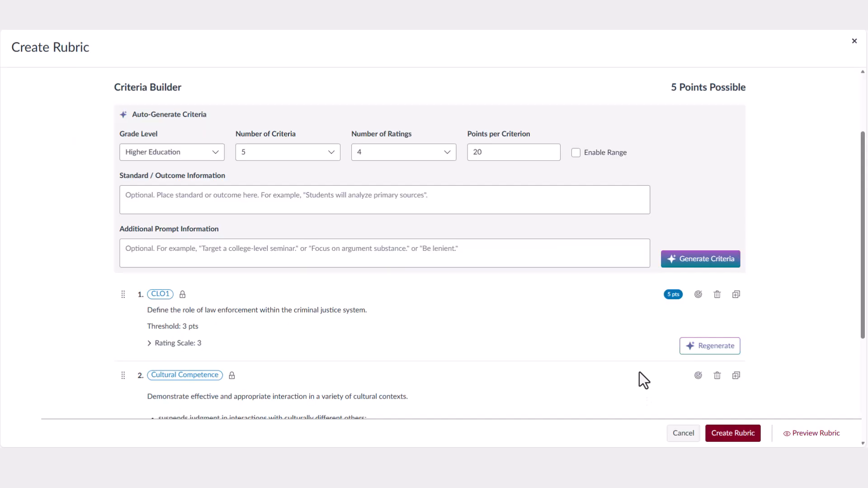
scroll(639, 370, "down", 3)
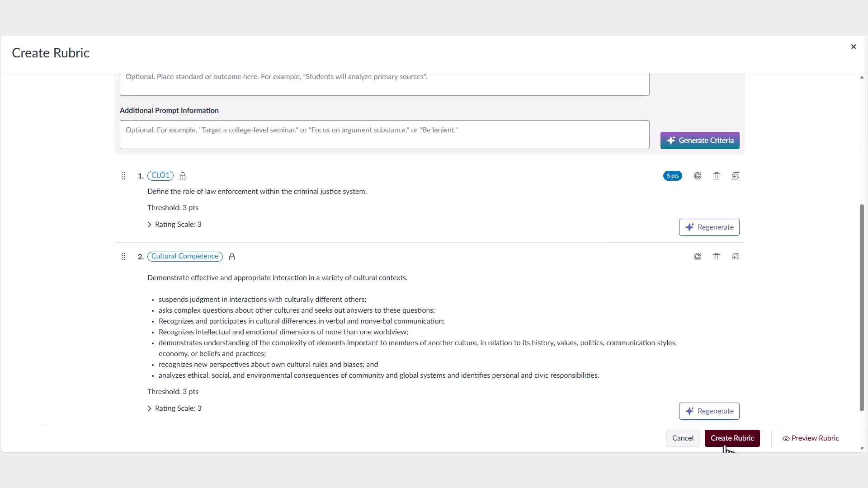
Create the rubric as Sample Rubric on Sample Assignment and review its criteria in the preview.
left_click(748, 444)
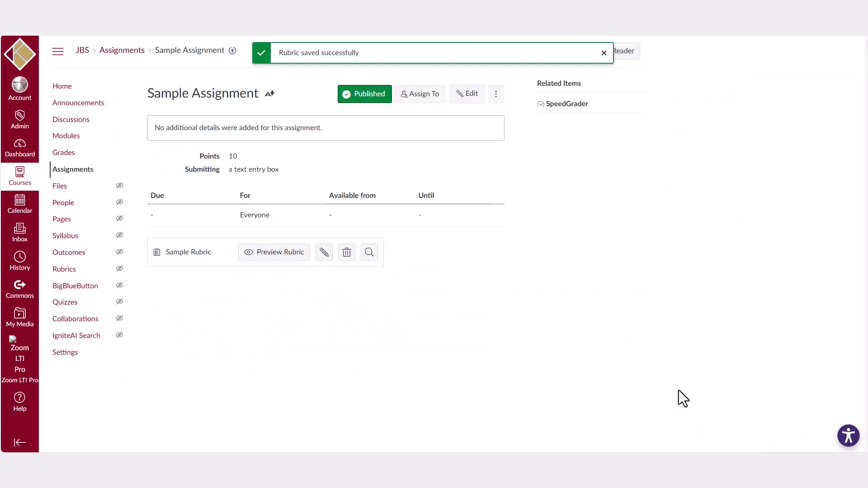
left_click(266, 255)
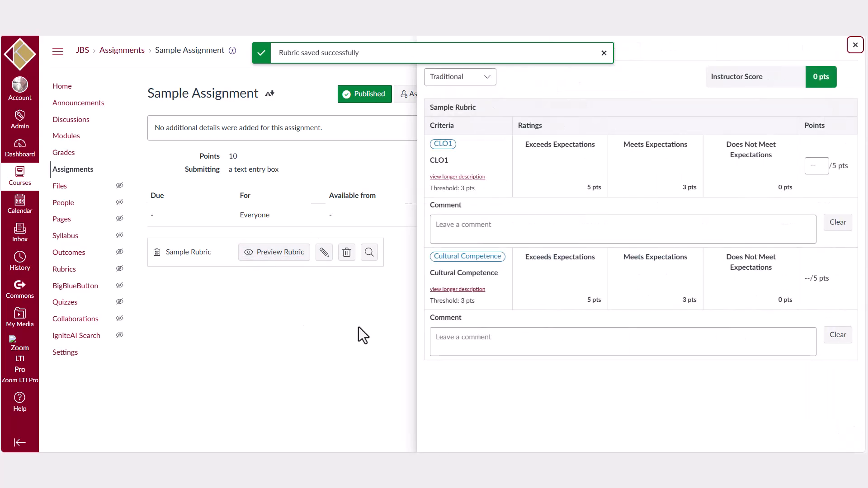
left_click(855, 46)
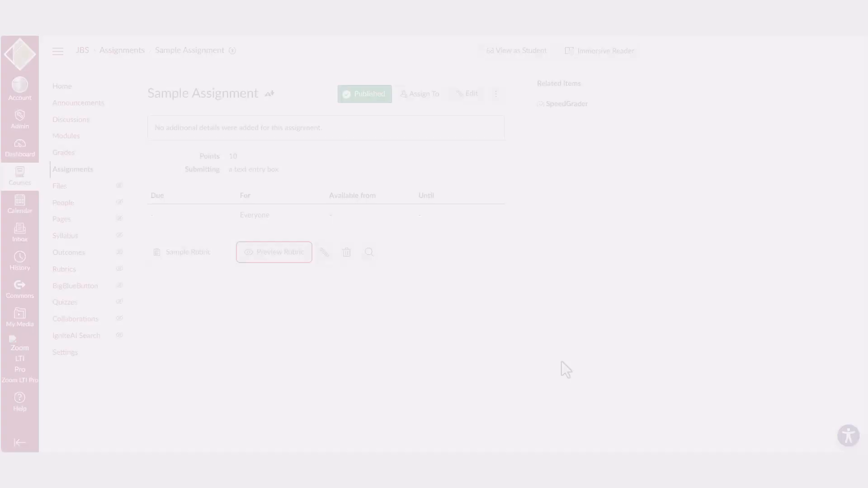
In SpeedGrader, rate CLO1 and Cultural Competence Exceeds Expectations (CLO1 scoring 5) and submit the assessment.
left_click(567, 104)
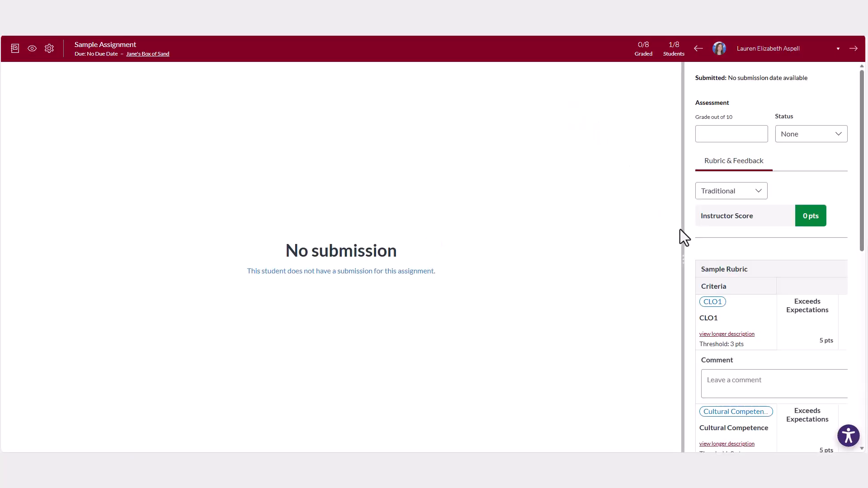
left_click_drag(682, 247, 466, 260)
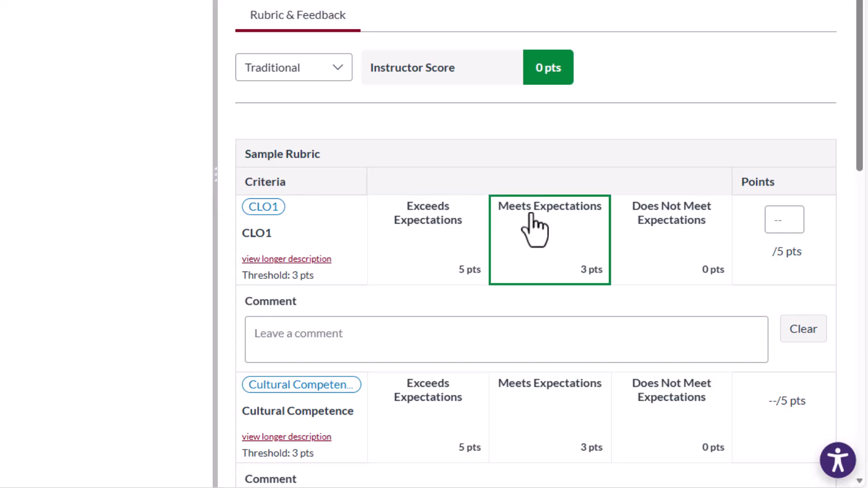
scroll(534, 229, "down", 2)
left_click(439, 185)
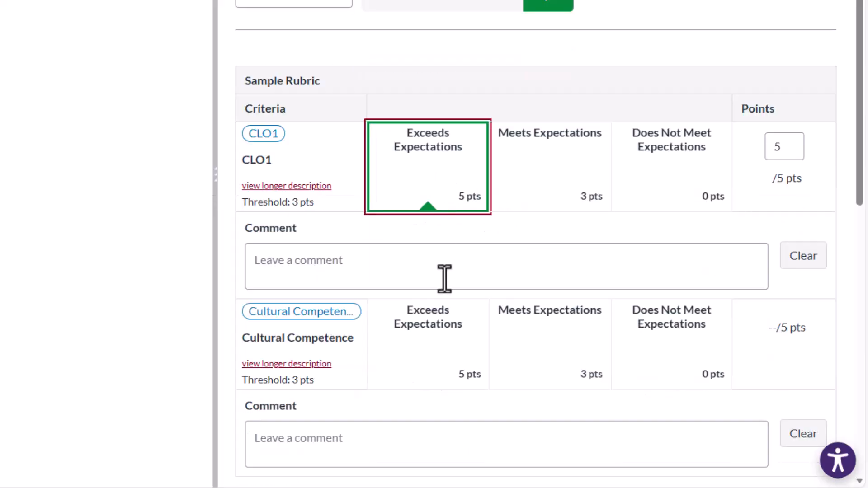
left_click(430, 351)
scroll(665, 345, "down", 3)
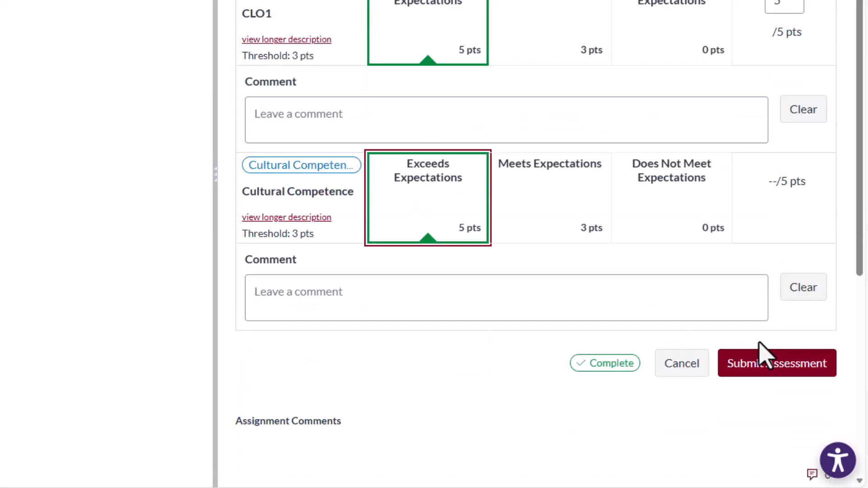
left_click(761, 368)
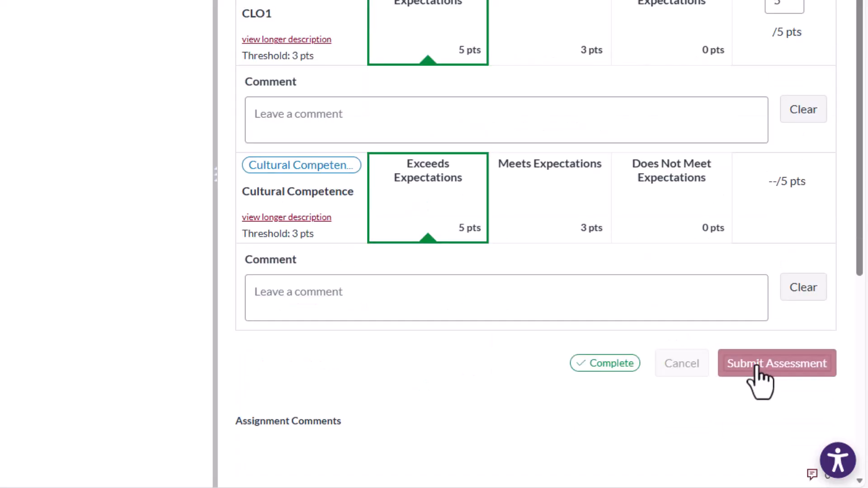